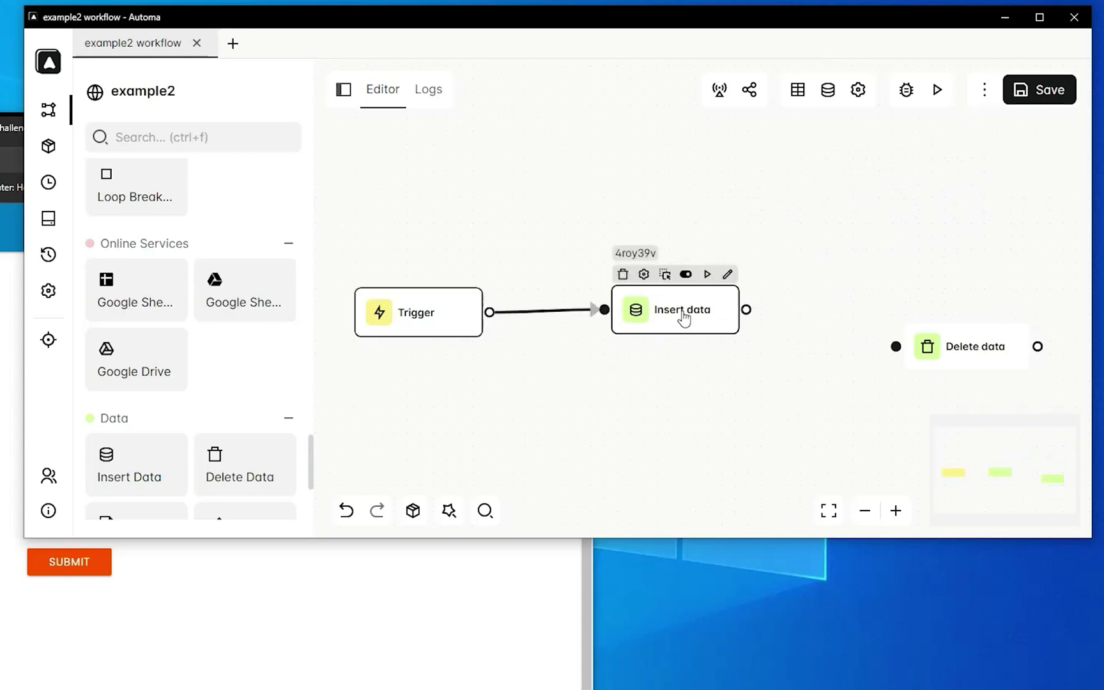
Step: Add an Insert data entry that writes the value What's to the table's url column
left_click(727, 277)
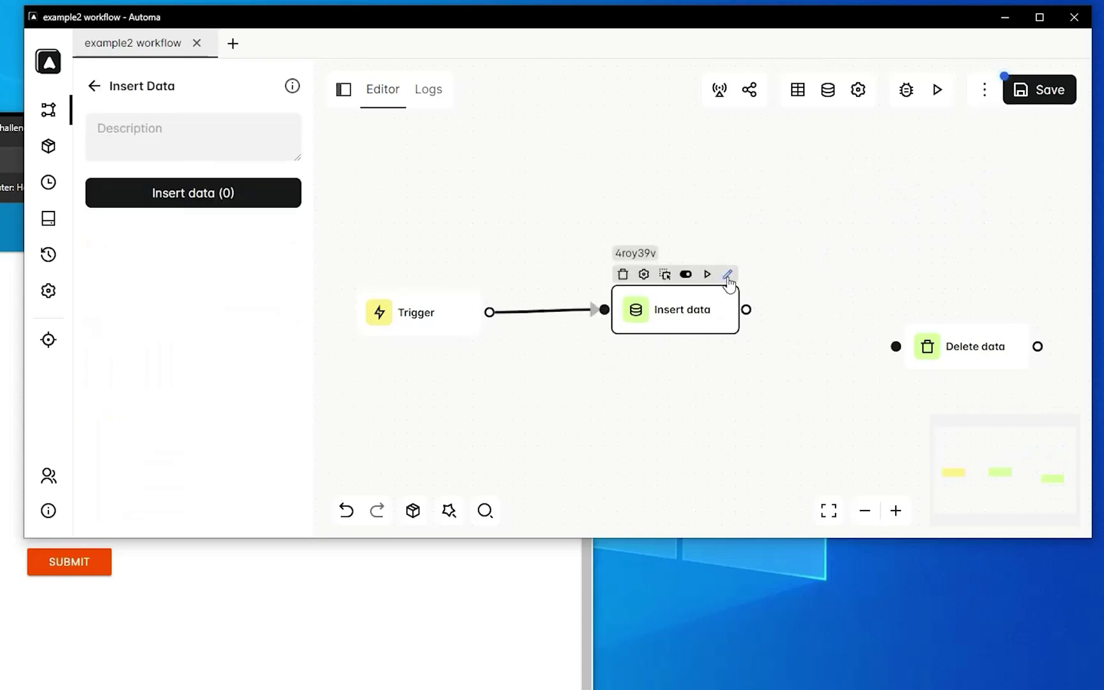
left_click(215, 198)
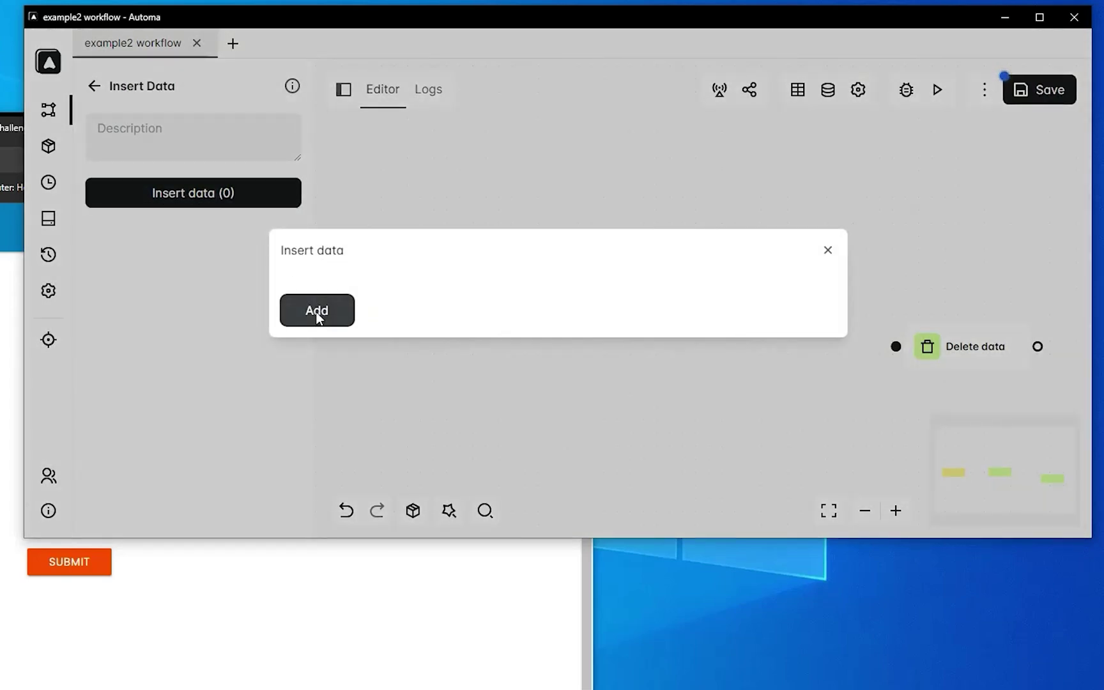
left_click(315, 311)
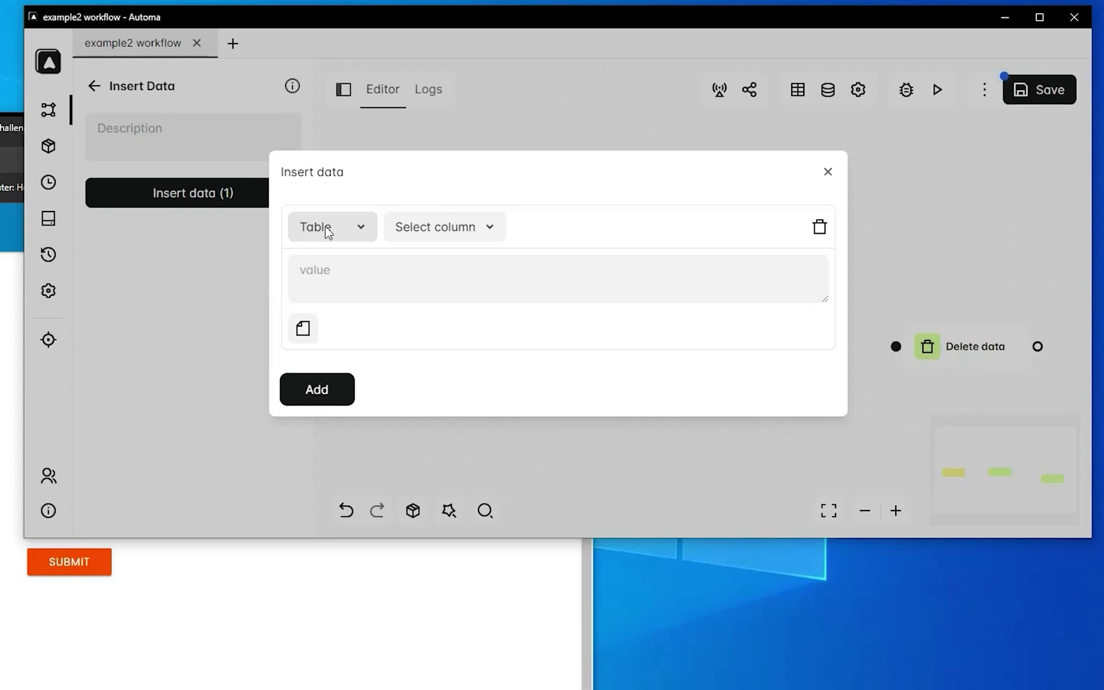
left_click(354, 225)
left_click(336, 251)
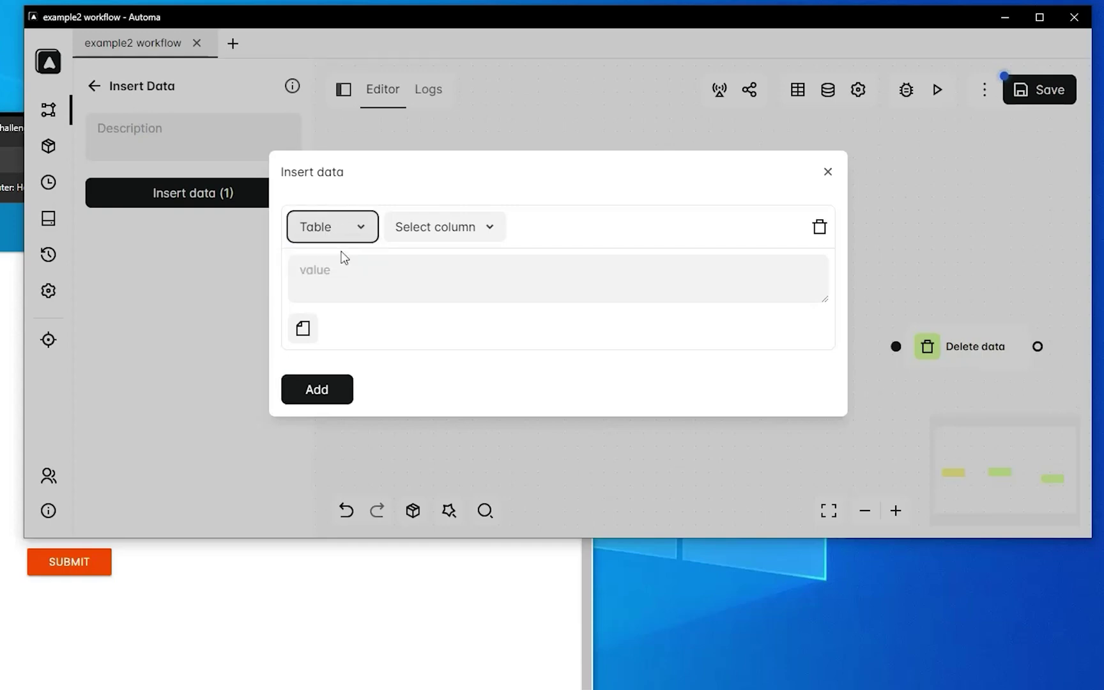
left_click(433, 233)
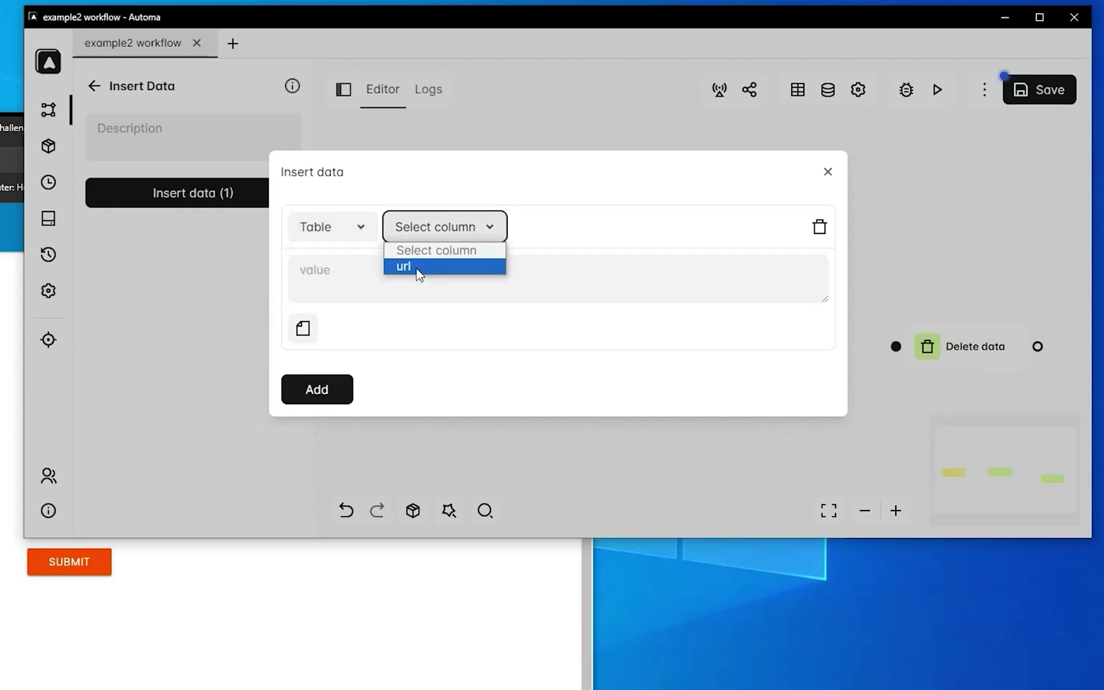
left_click(417, 267)
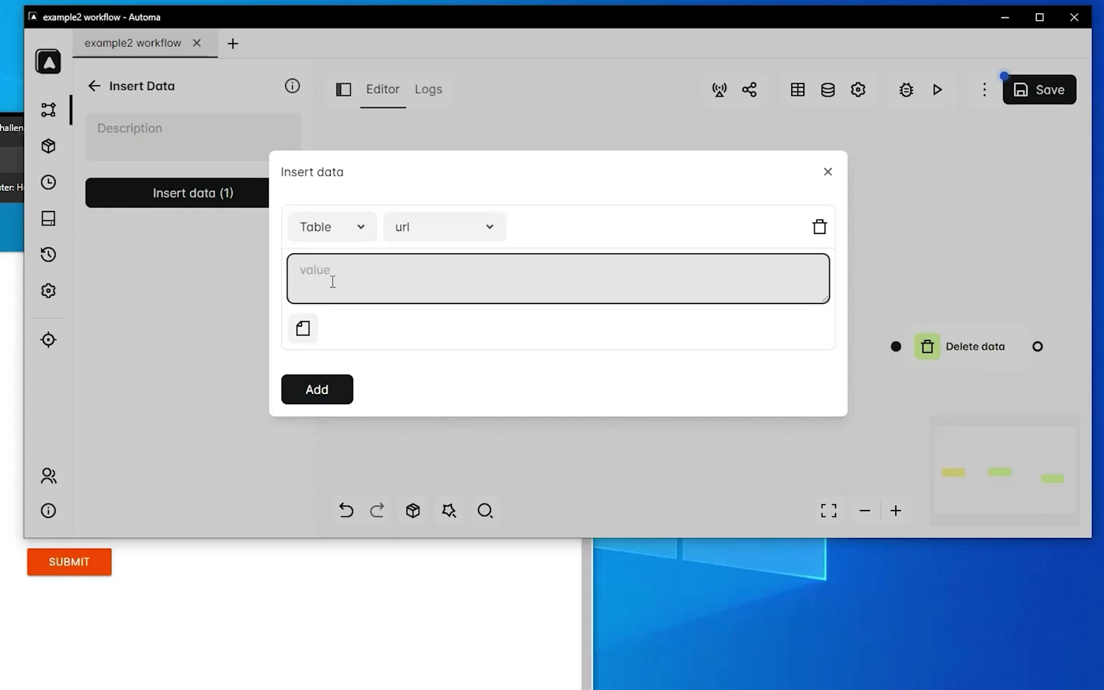
type("What's")
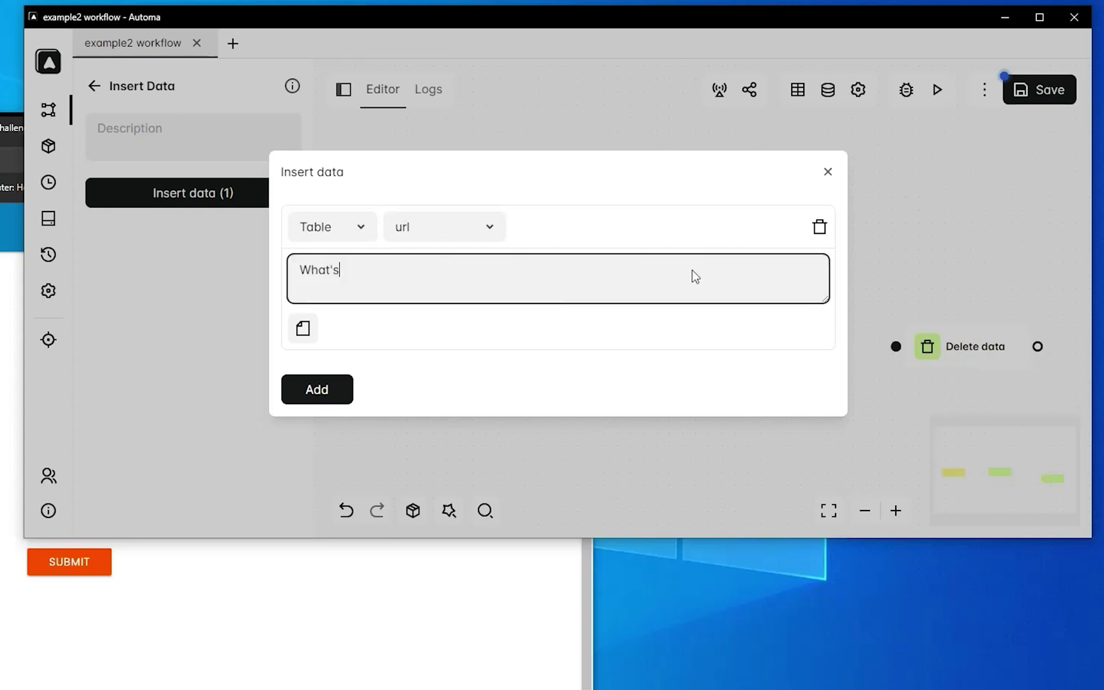
Step: Execute the workflow and check Storage for the new What's row in the url table
left_click(828, 175)
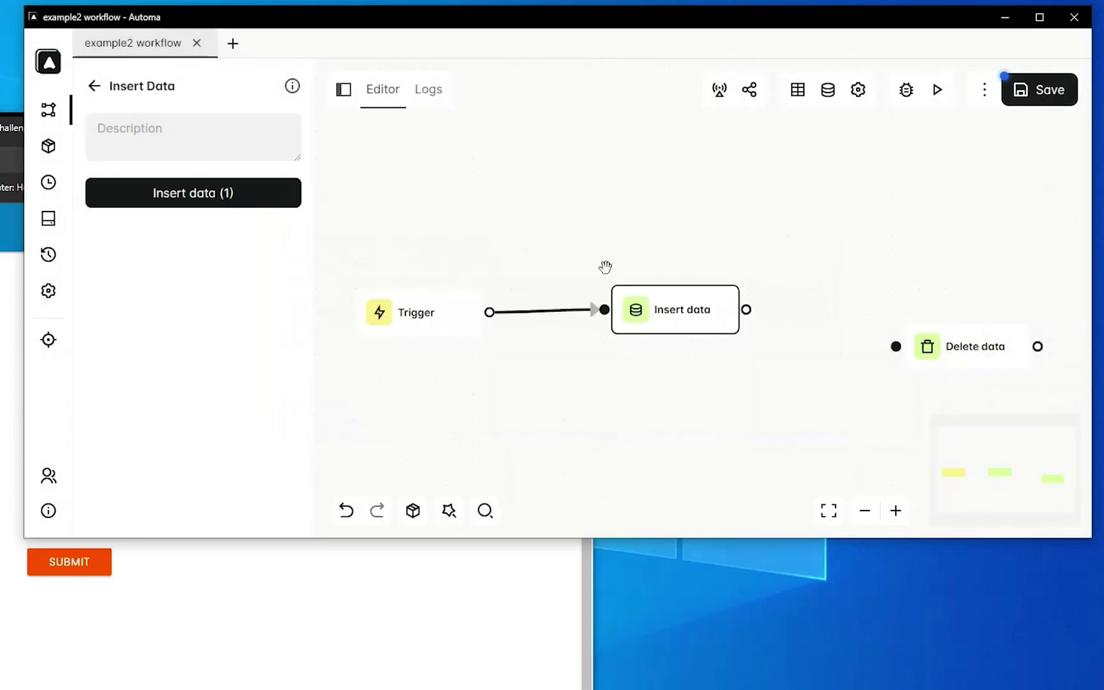
left_click(938, 97)
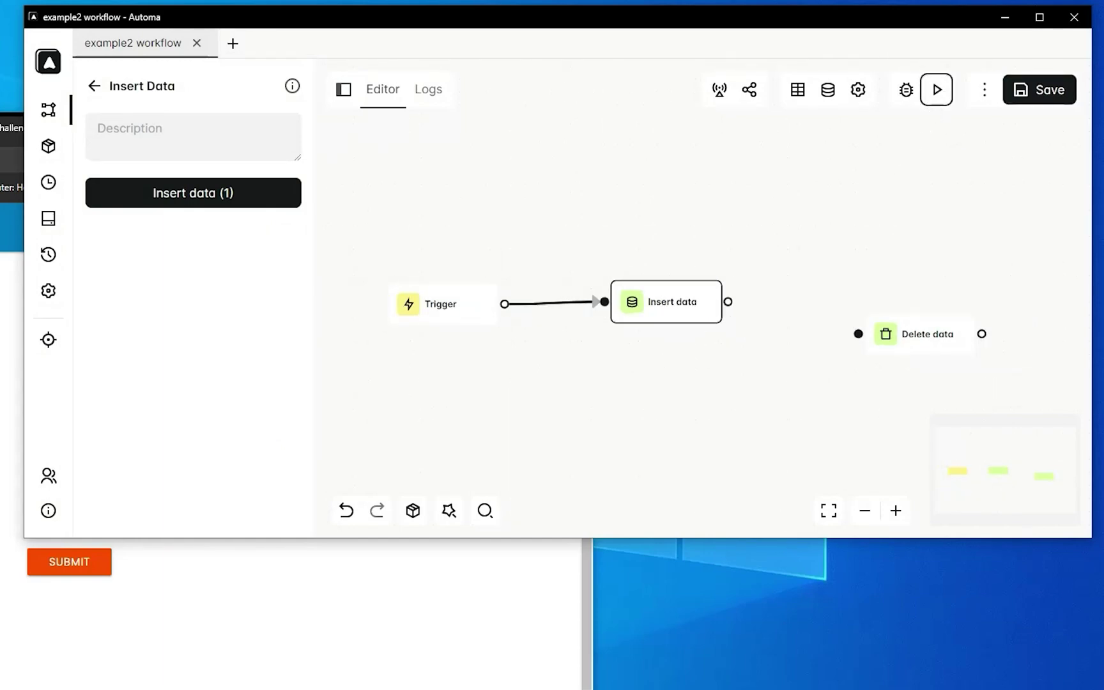
left_click(50, 226)
left_click(148, 200)
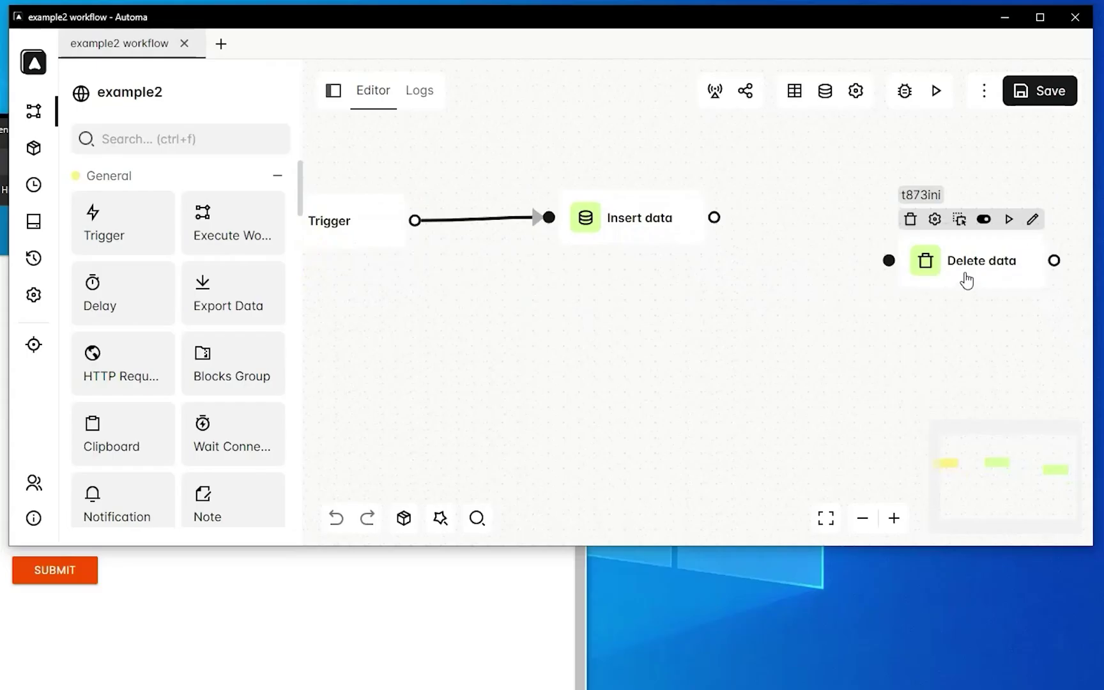
Step: Wire Trigger to Delete data and add a Table entry that clears all columns
left_click_drag(966, 279, 660, 317)
left_click_drag(542, 218, 586, 308)
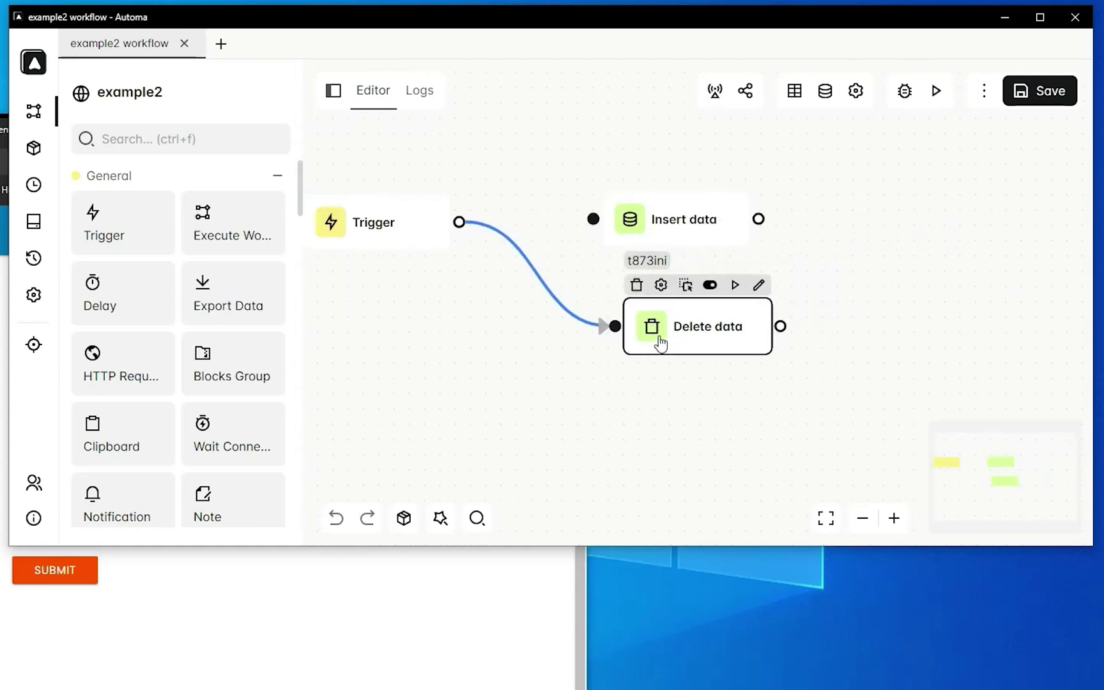
left_click(759, 285)
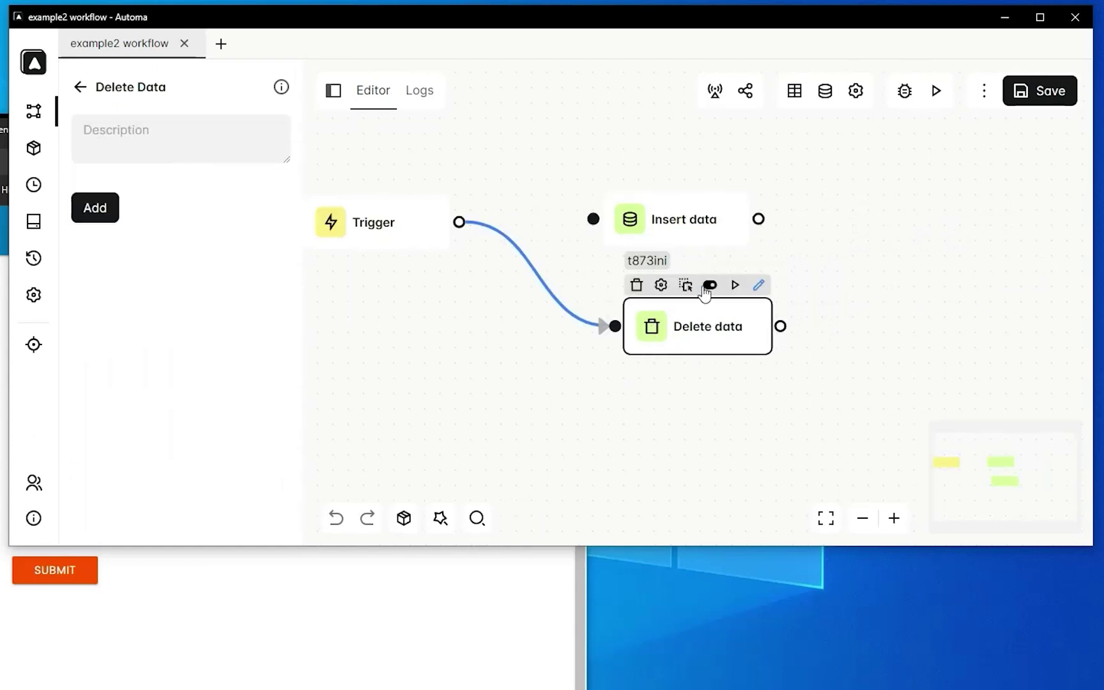
left_click(98, 218)
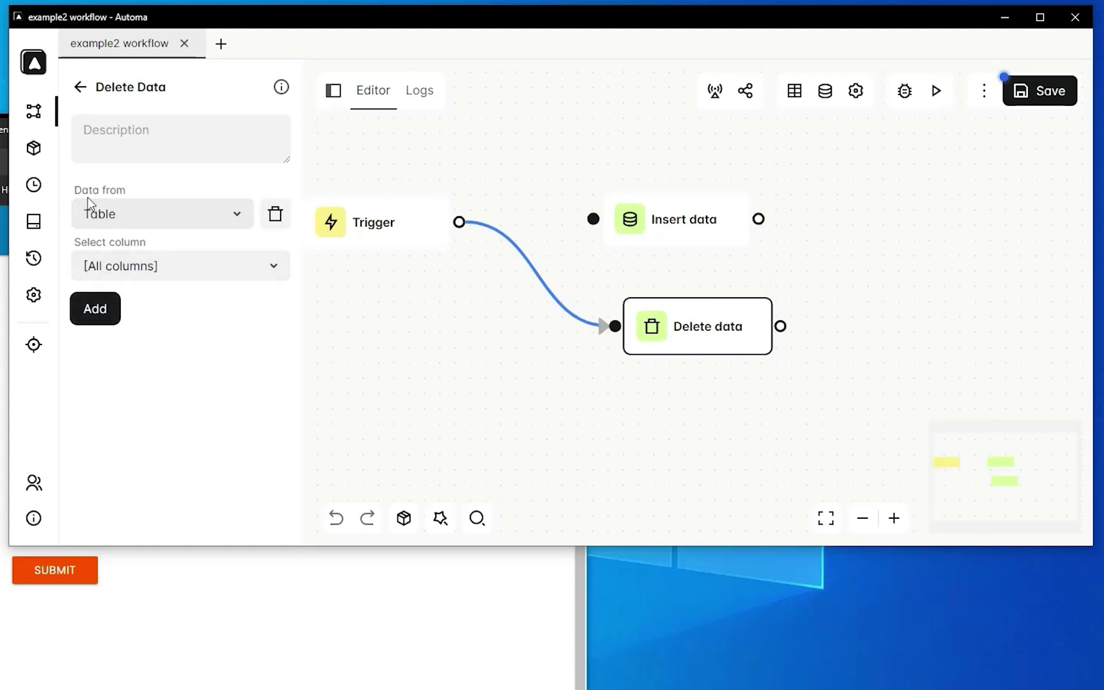
left_click(169, 219)
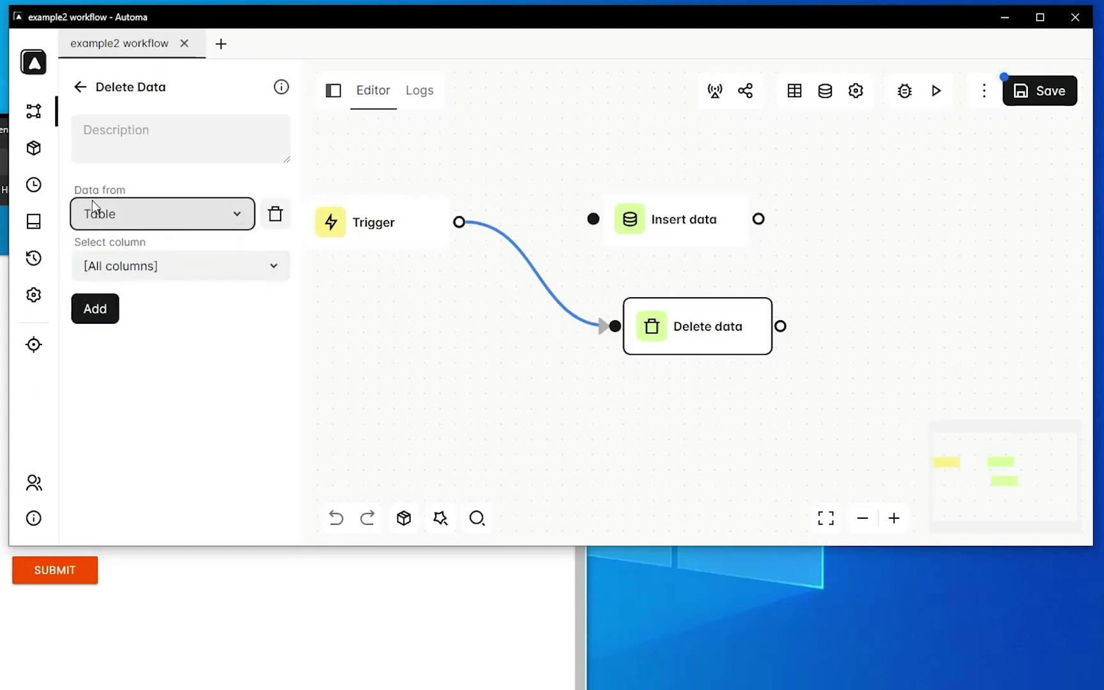
left_click(93, 270)
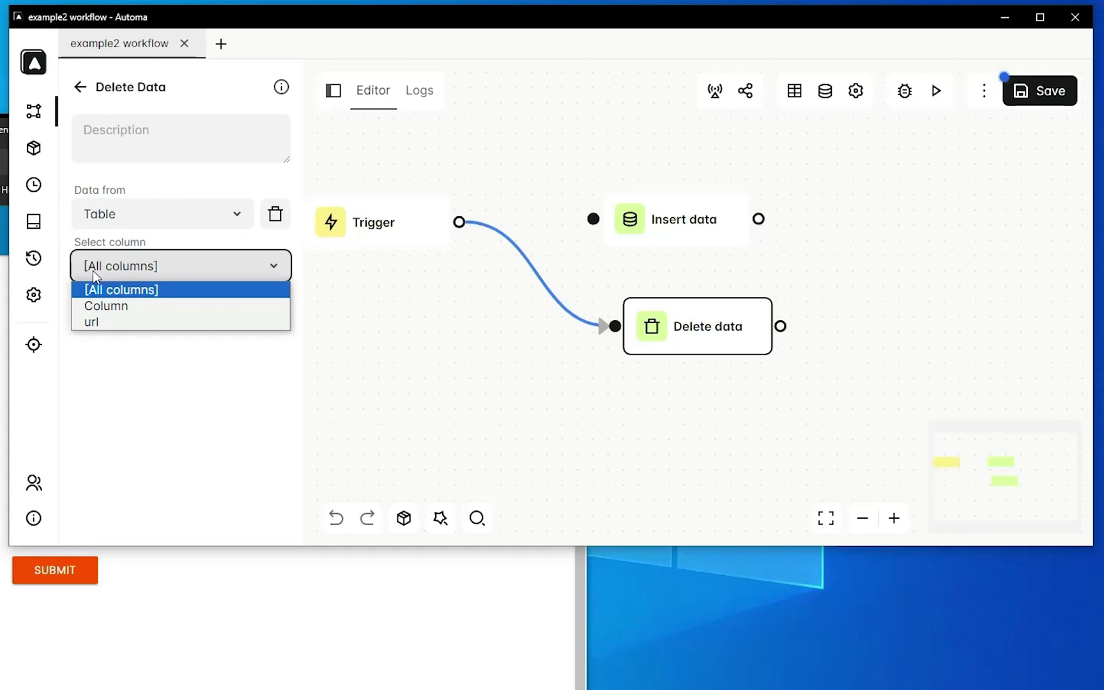
left_click(92, 269)
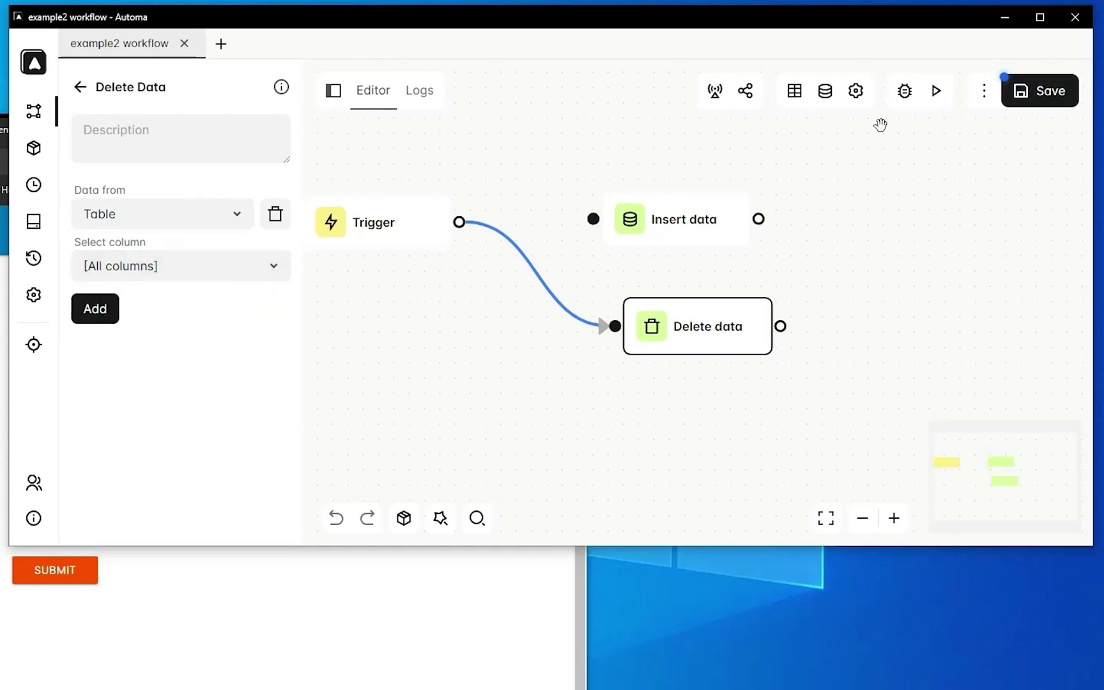
Step: Execute the workflow and confirm in Storage that the url table has no rows
left_click(936, 93)
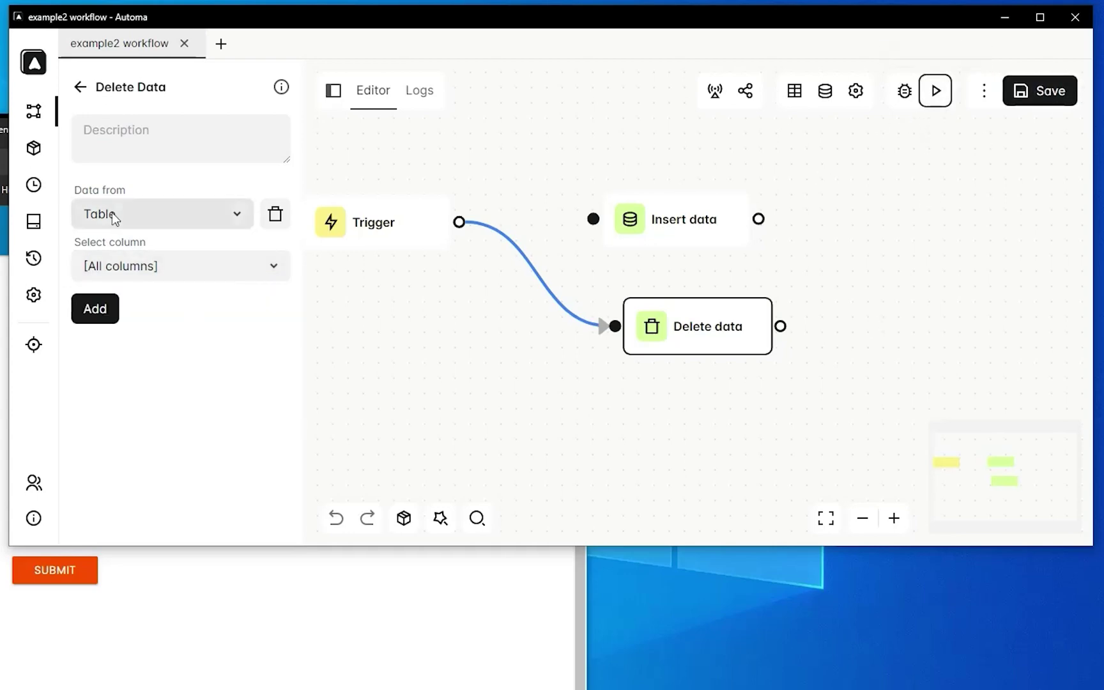
left_click(32, 222)
left_click(148, 279)
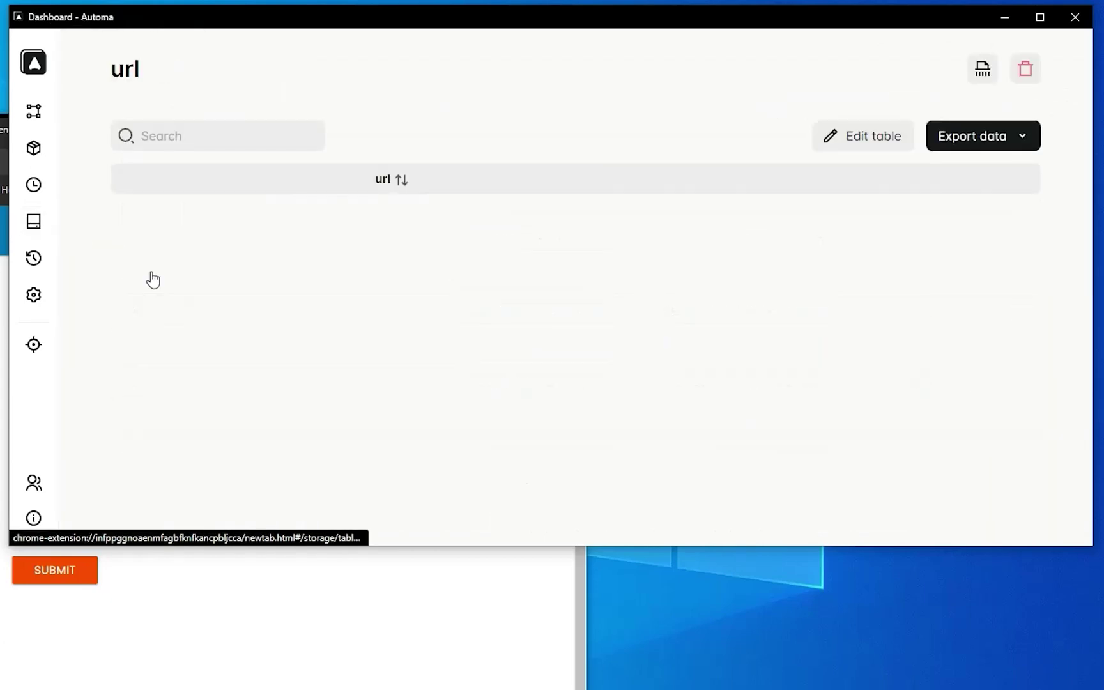